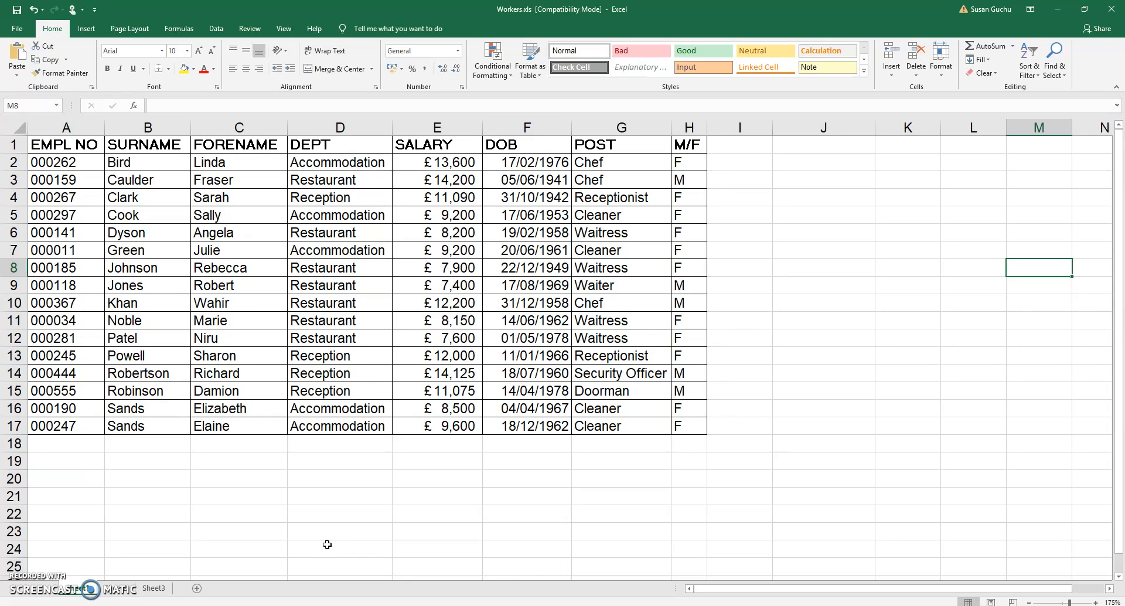
Insert a PivotTable from the worker data range, placing it on a new worksheet
{"action": "left_click", "coordinate": [332, 544]}
{"action": "left_click", "coordinate": [323, 254]}
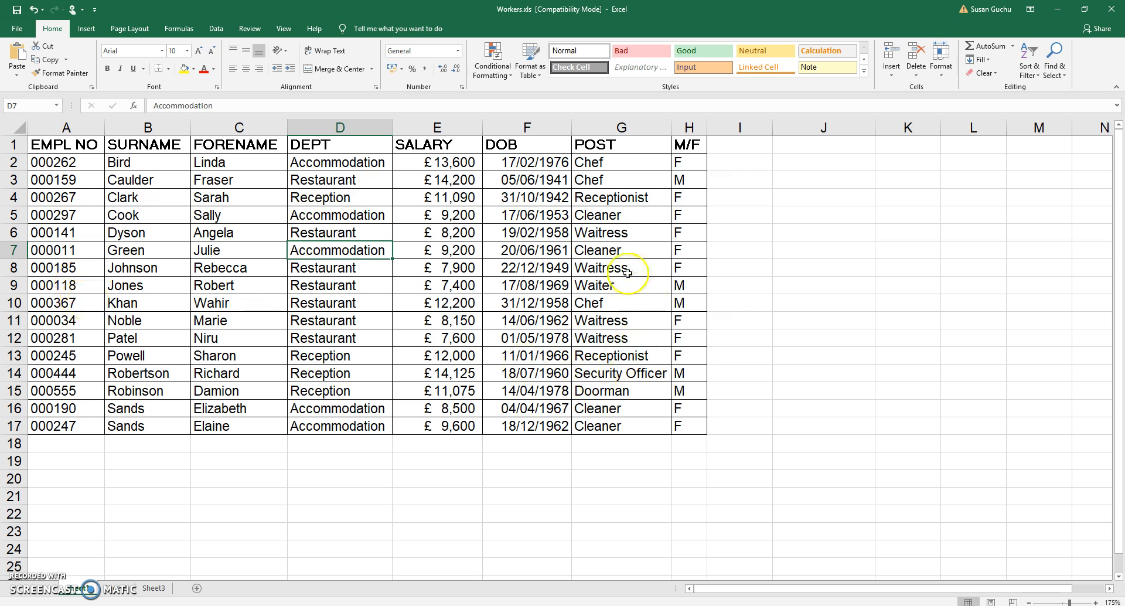
{"action": "left_click", "coordinate": [86, 29]}
{"action": "left_click", "coordinate": [21, 64]}
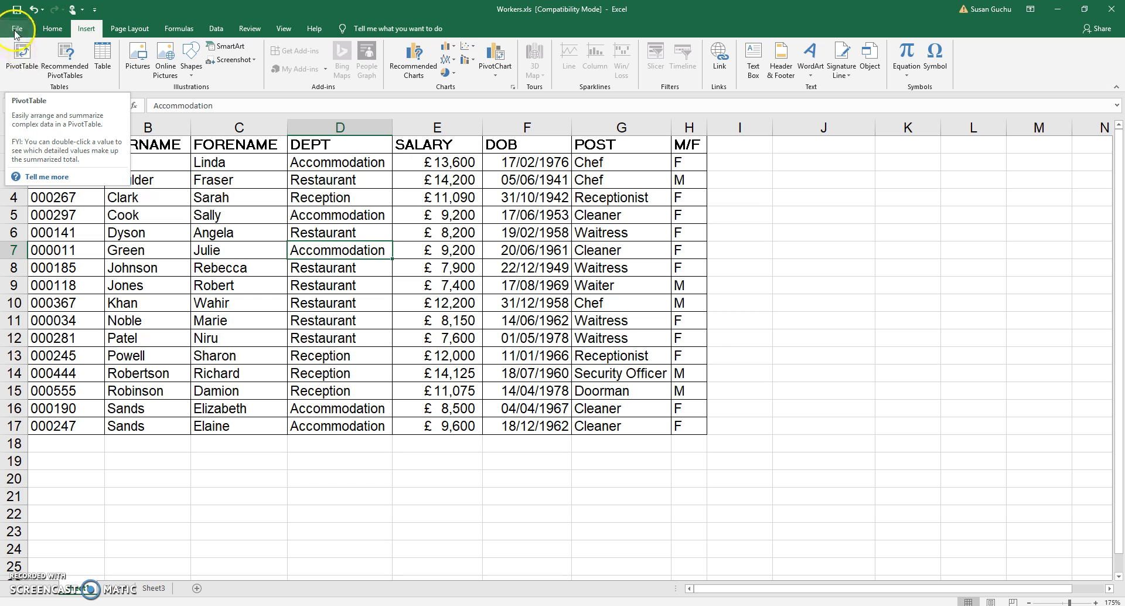
{"action": "left_click", "coordinate": [22, 56]}
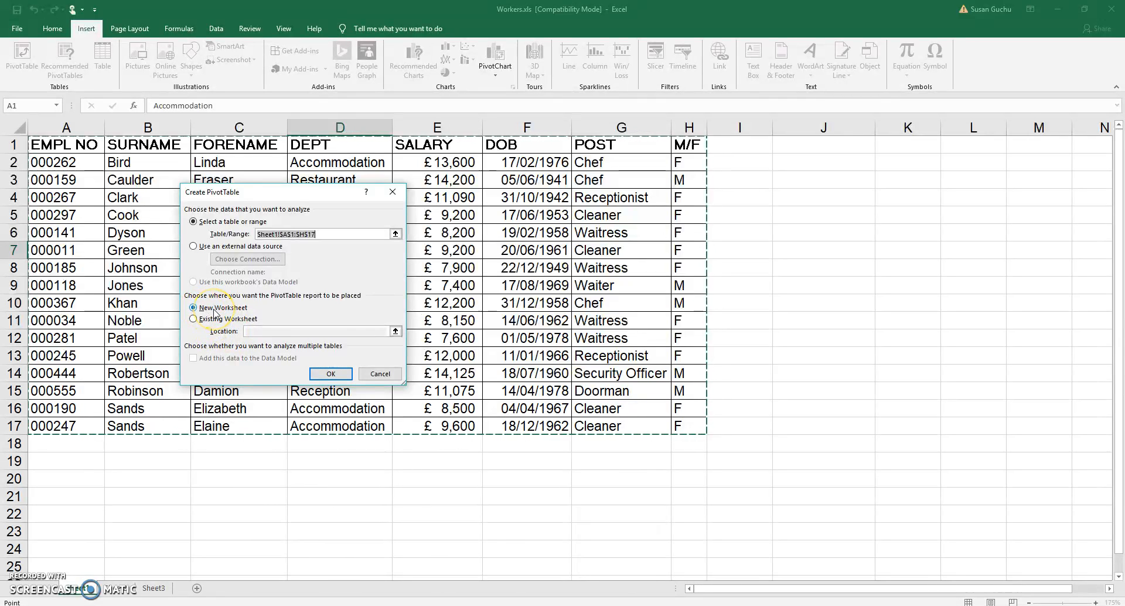
{"action": "left_click", "coordinate": [331, 374]}
{"action": "left_click", "coordinate": [329, 363]}
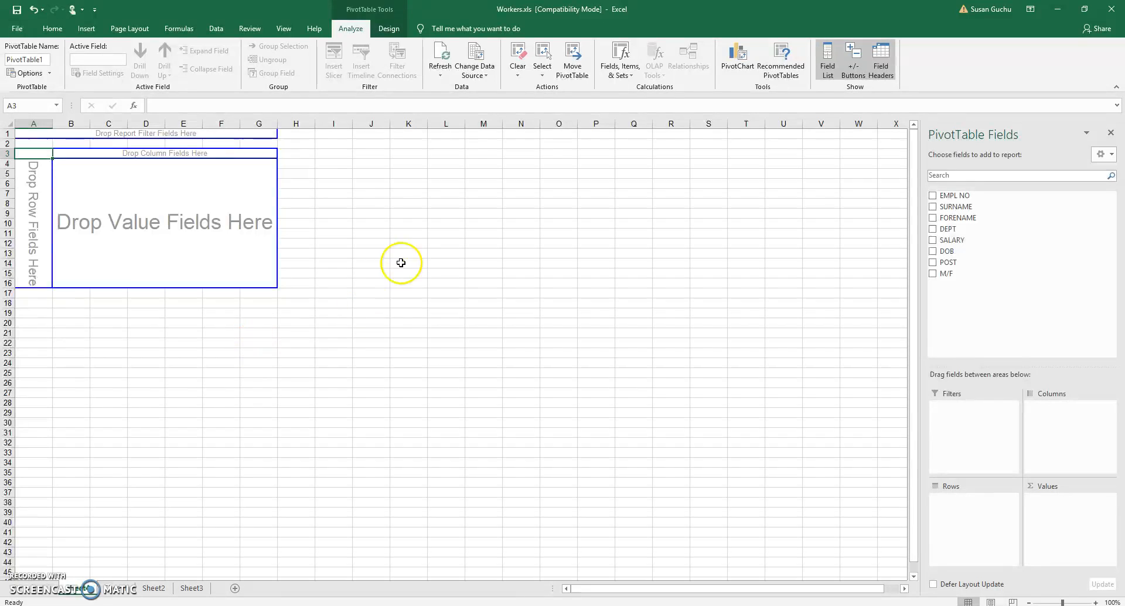
Rename the original data sheet as Workers
{"action": "left_click", "coordinate": [125, 591]}
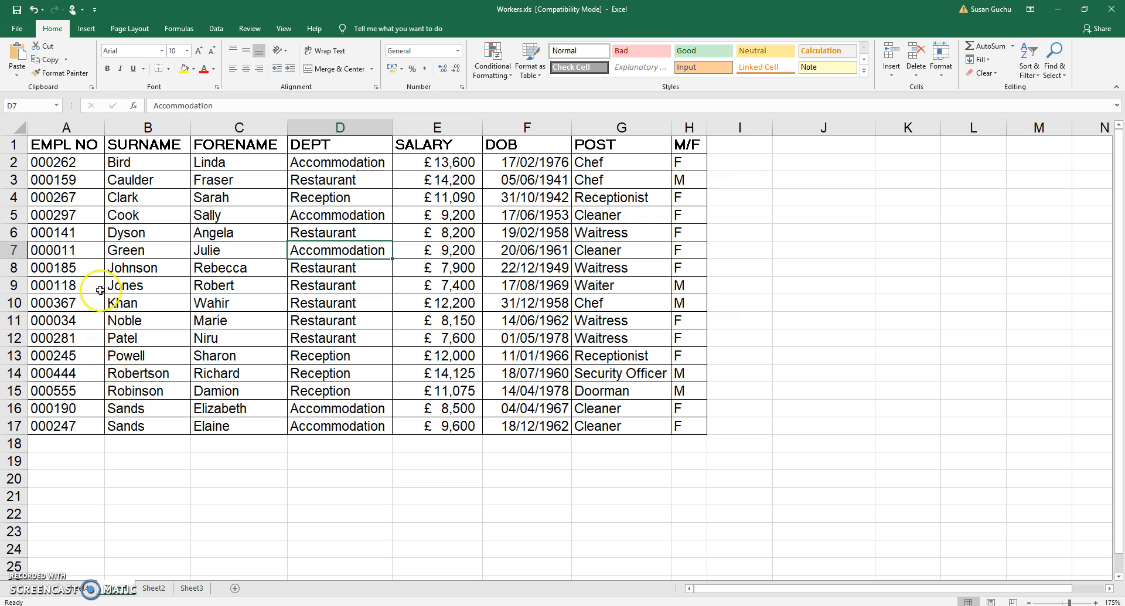
{"action": "right_click", "coordinate": [117, 591]}
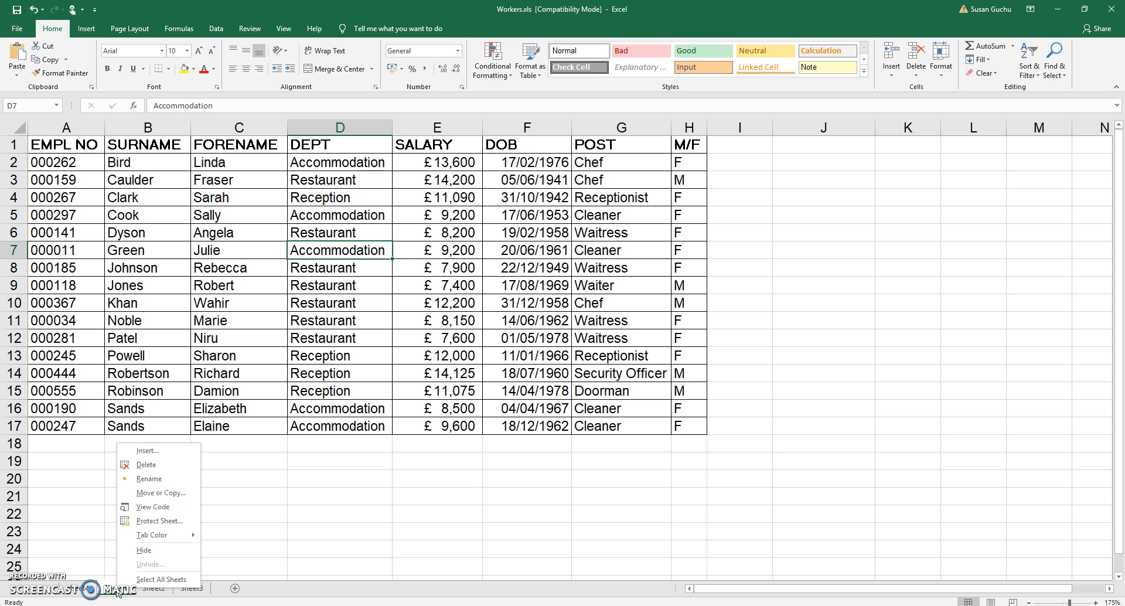
{"action": "left_click", "coordinate": [149, 478]}
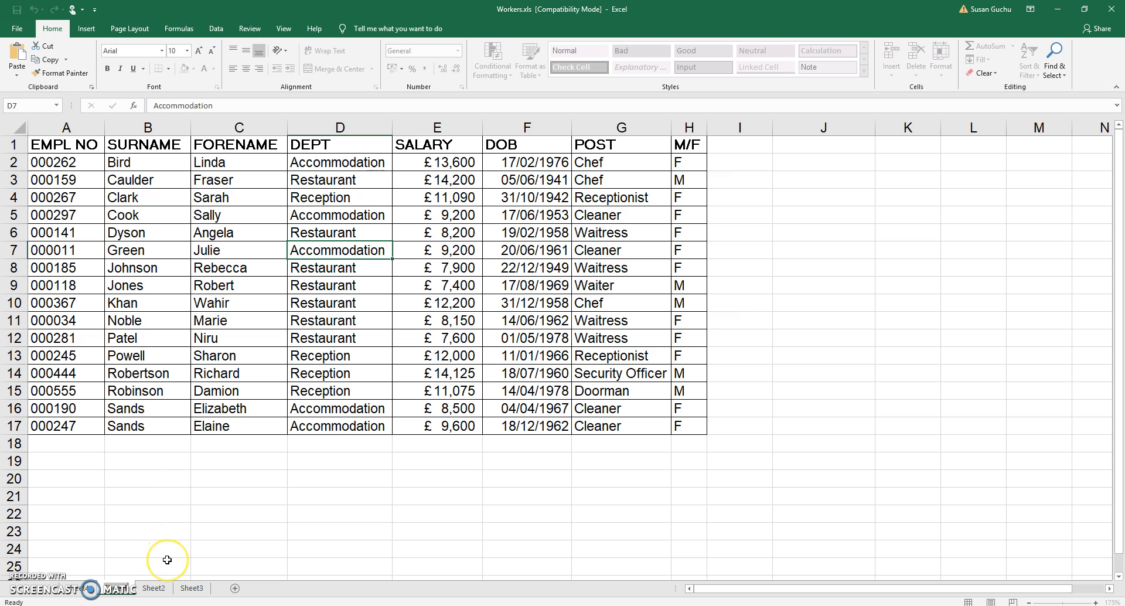
{"action": "key", "text": "BackSpace"}
{"action": "type", "text": "Work"}
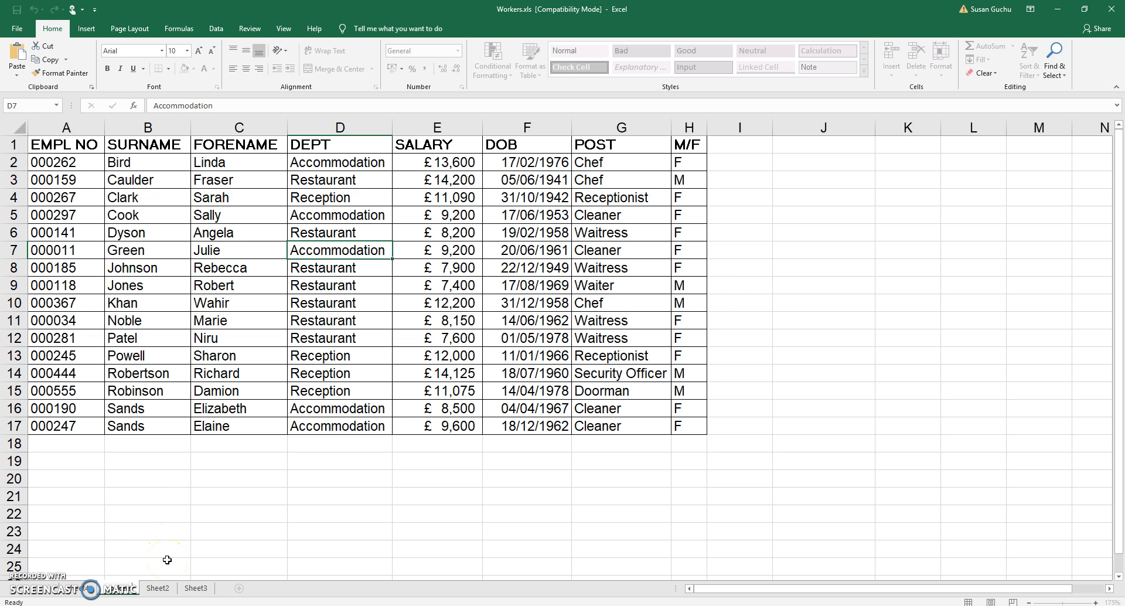
Rename the new PivotTable sheet as pivot table
{"action": "left_click", "coordinate": [85, 590]}
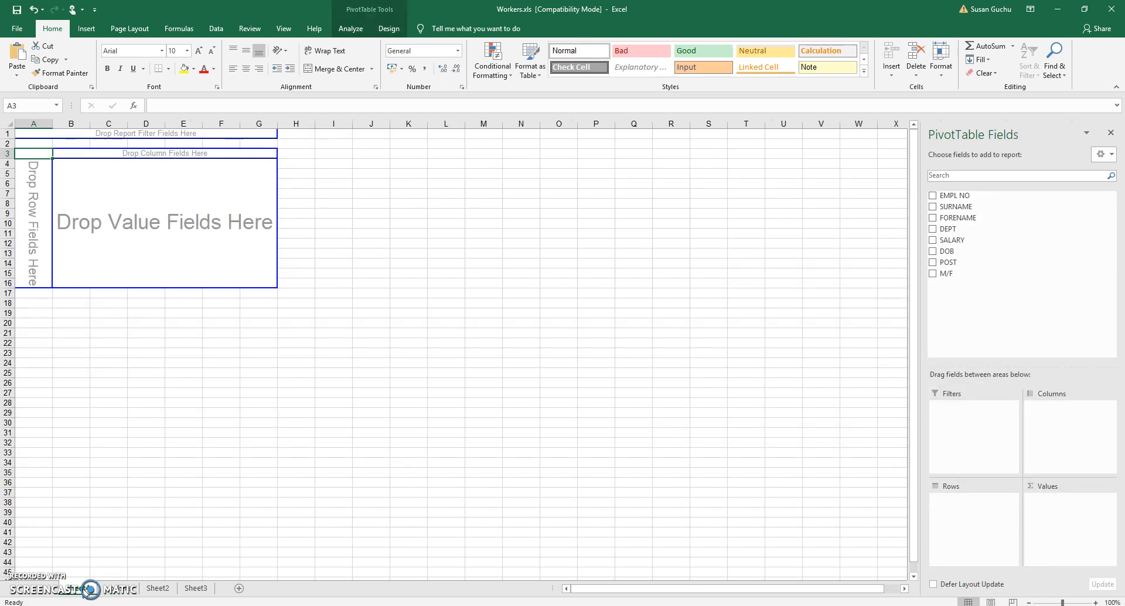
{"action": "right_click", "coordinate": [85, 591]}
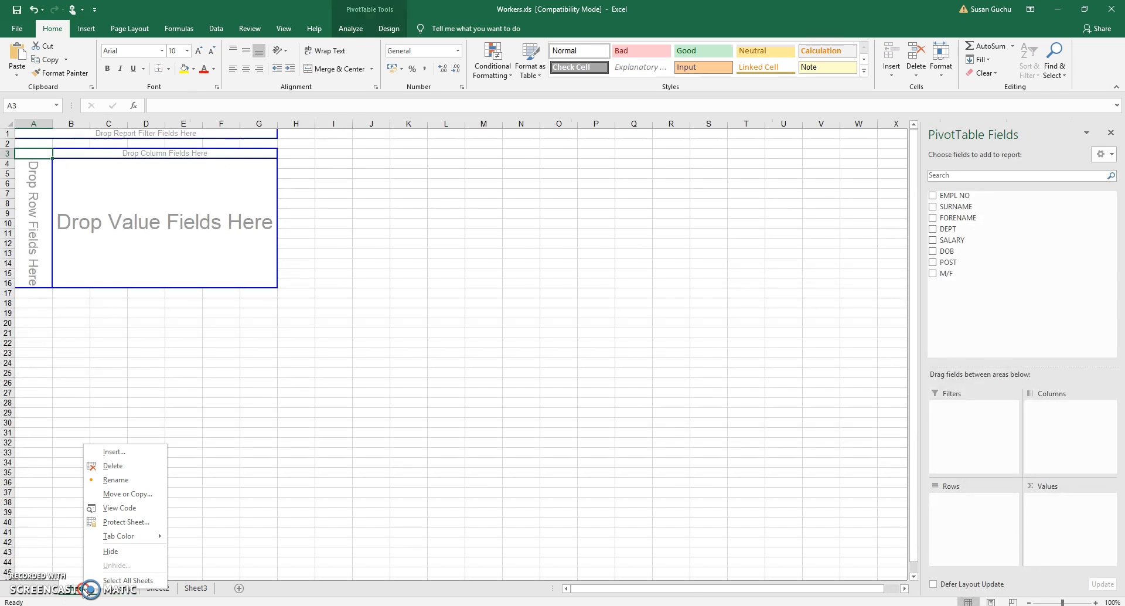
{"action": "left_click", "coordinate": [109, 481]}
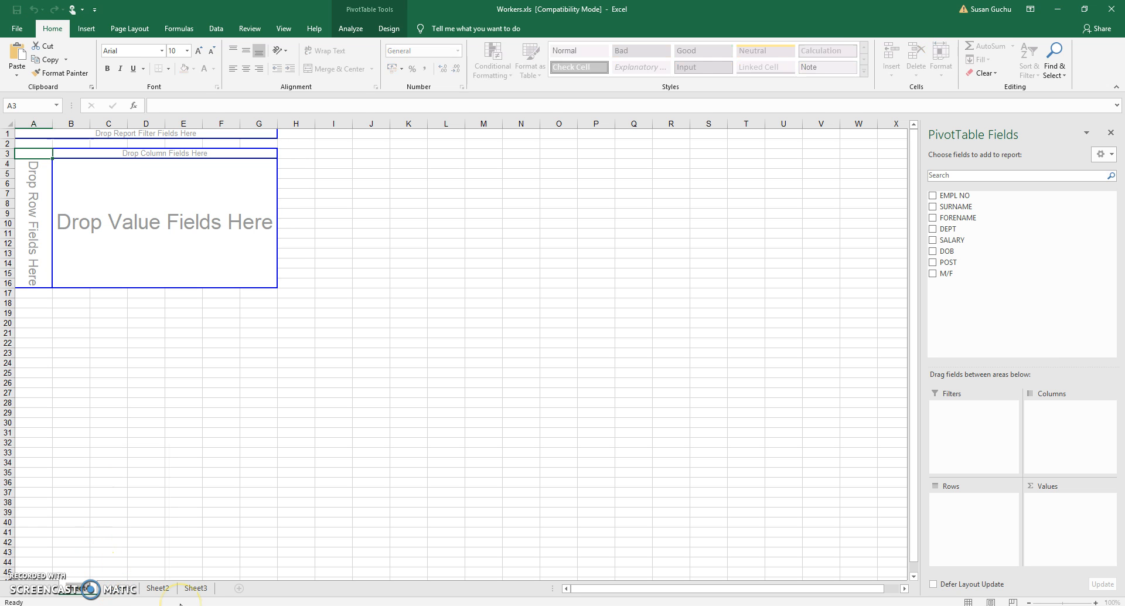
{"action": "type", "text": "pivot tab"}
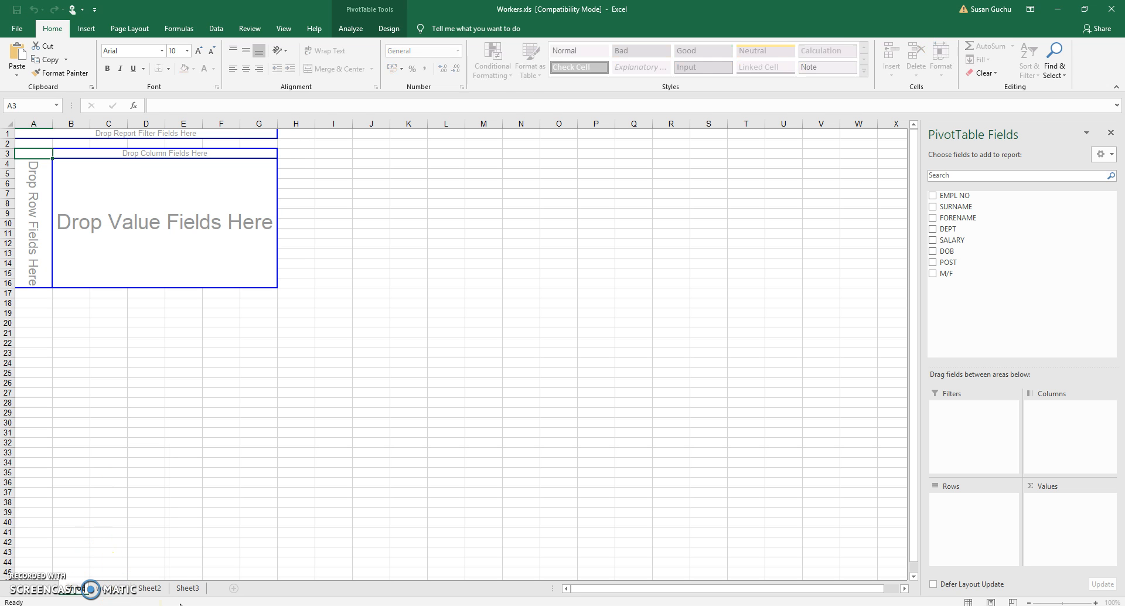
{"action": "type", "text": "le"}
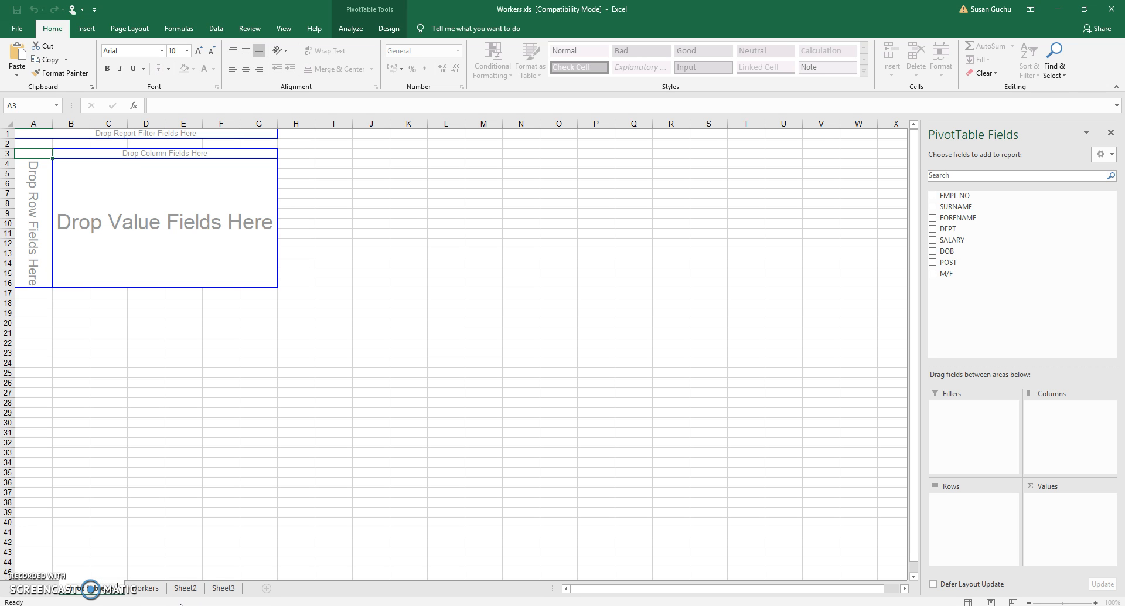
{"action": "key", "text": "Return"}
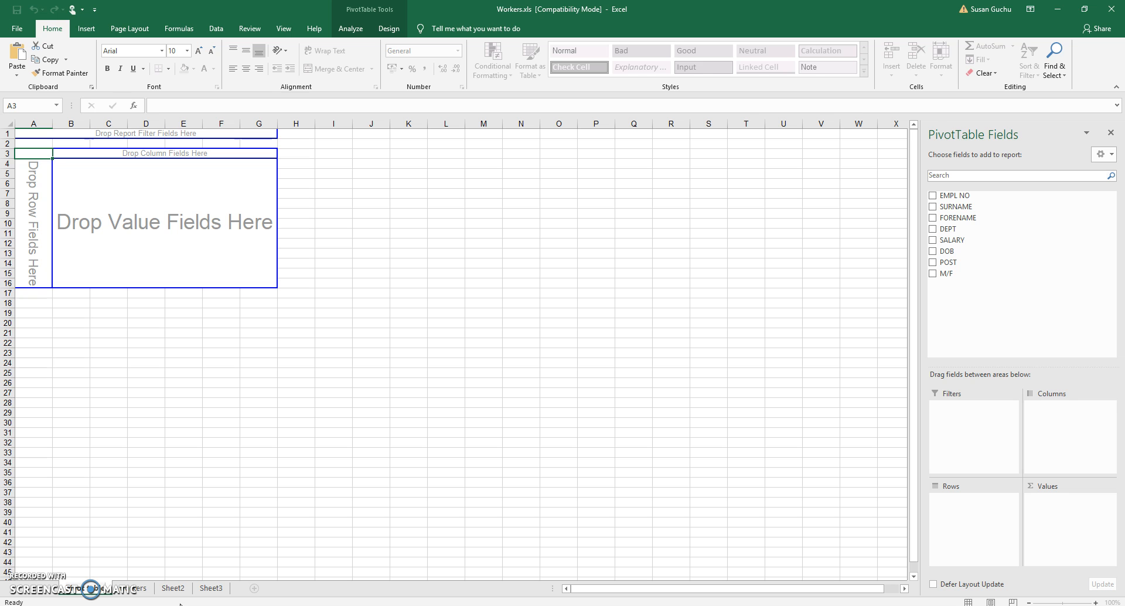
Add DEPT and POST as row fields and SALARY as the summed value field of the PivotTable
{"action": "left_click", "coordinate": [408, 482]}
{"action": "left_click", "coordinate": [103, 242]}
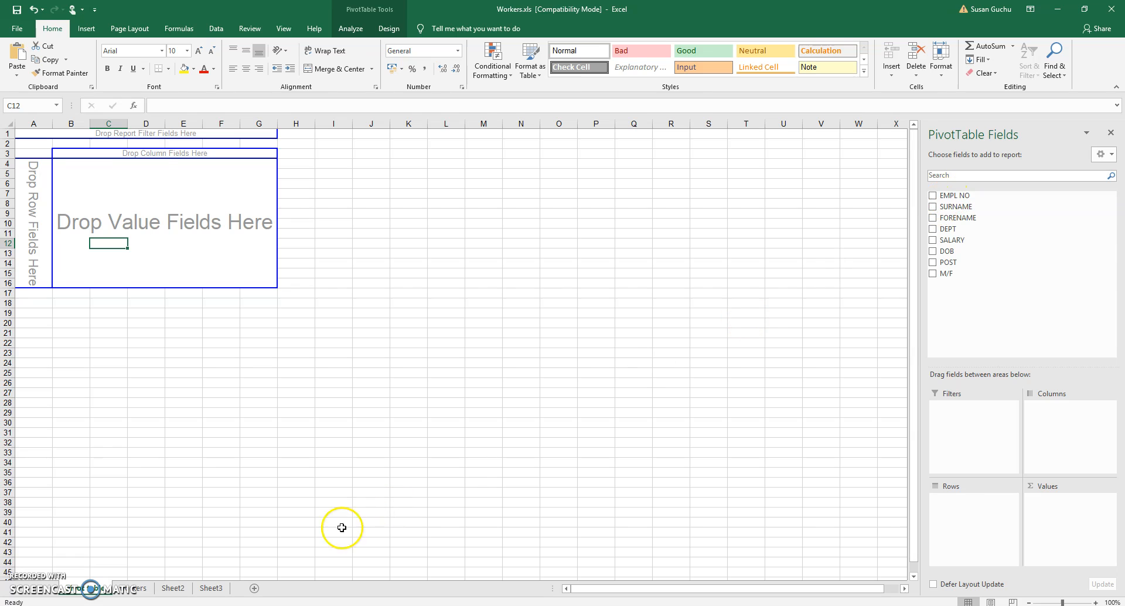
{"action": "left_click", "coordinate": [136, 587]}
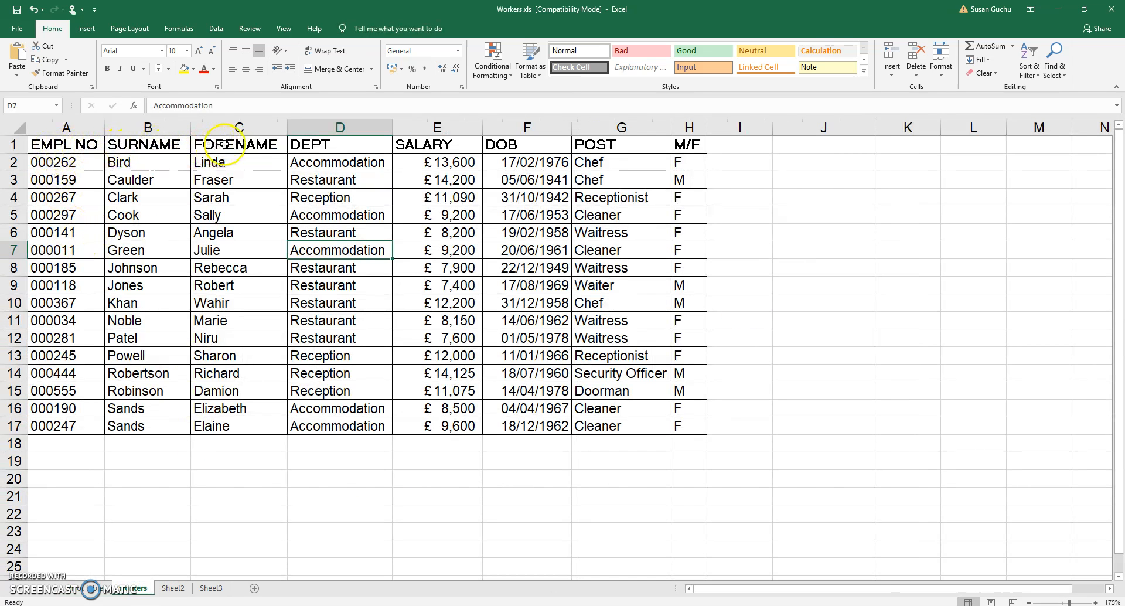
{"action": "left_click", "coordinate": [89, 588]}
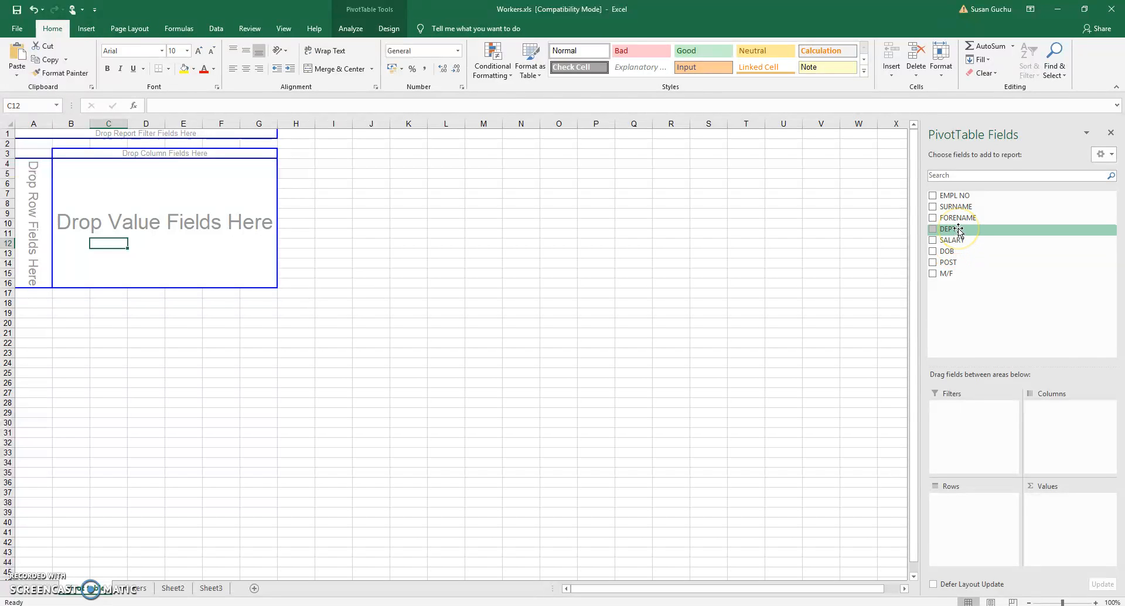
{"action": "mouse_move", "coordinate": [966, 229]}
{"action": "left_mouse_down"}
{"action": "mouse_move", "coordinate": [955, 230]}
{"action": "mouse_move", "coordinate": [977, 432]}
{"action": "mouse_move", "coordinate": [969, 512]}
{"action": "left_mouse_up"}
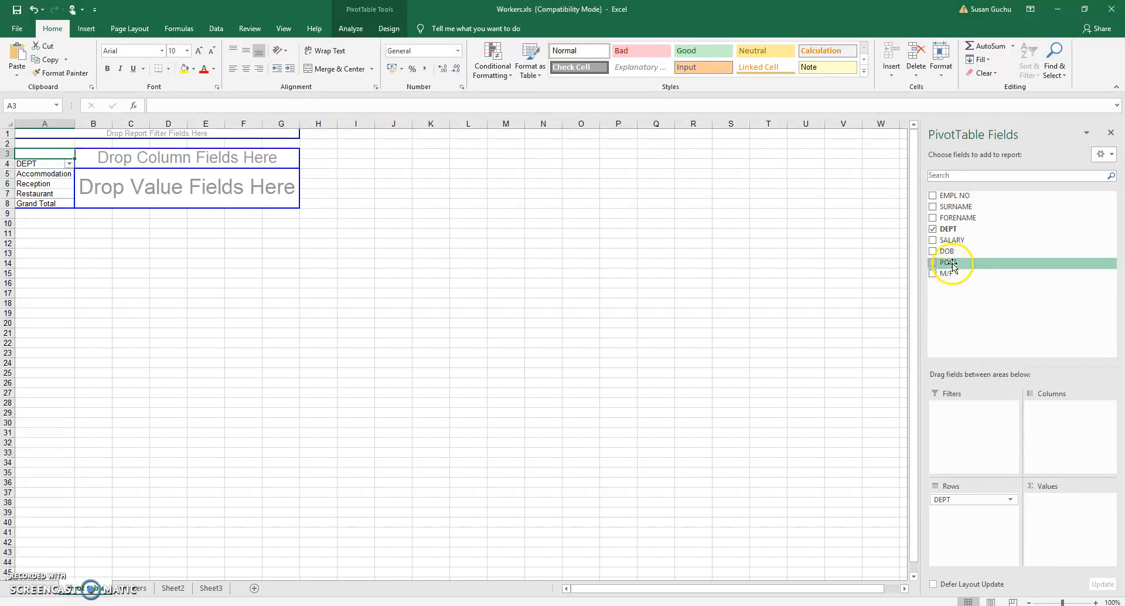
{"action": "left_click_drag", "start_coordinate": [950, 264], "coordinate": [960, 519]}
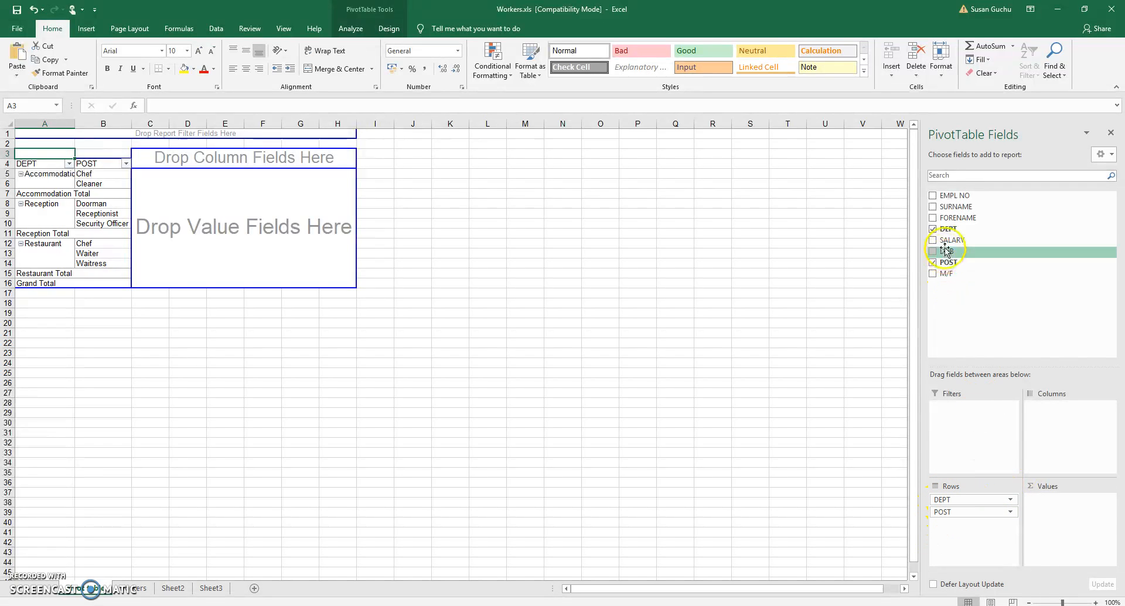
{"action": "left_click_drag", "start_coordinate": [950, 240], "coordinate": [1052, 515]}
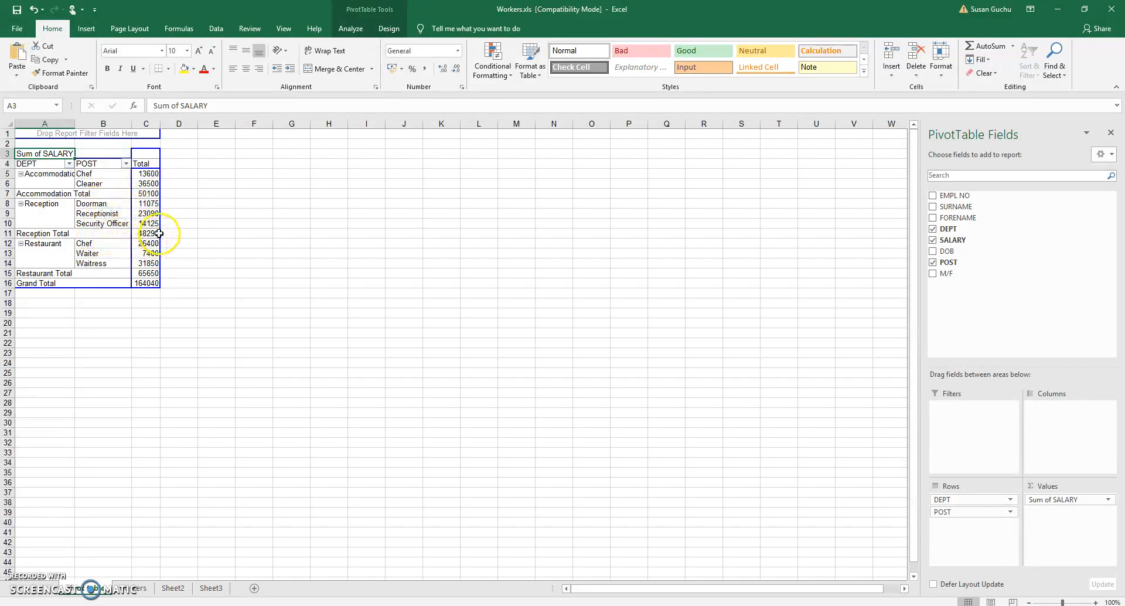
Format the PivotTable's salary values as Currency with 2 decimal places and the £ symbol
{"action": "mouse_move", "coordinate": [156, 233]}
{"action": "mouse_move", "coordinate": [44, 245]}
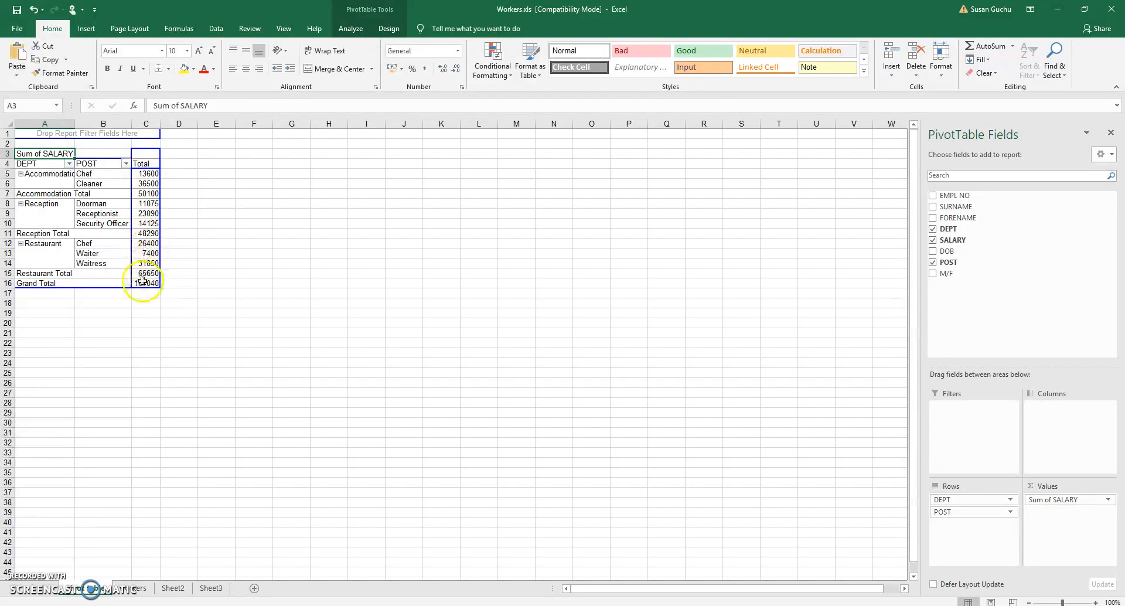
{"action": "left_click", "coordinate": [140, 184]}
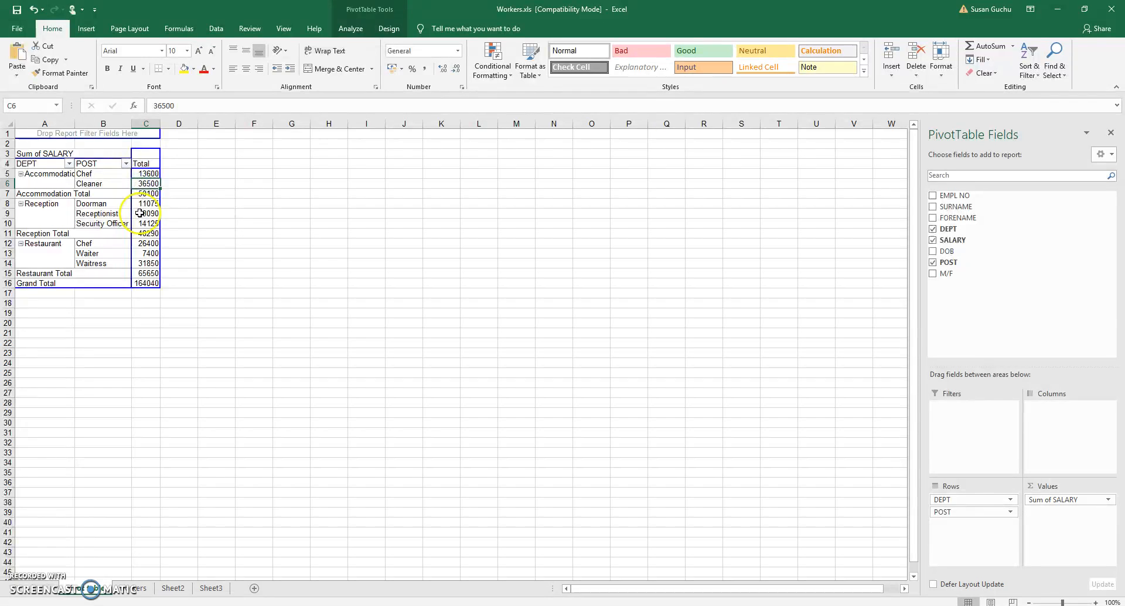
{"action": "right_click", "coordinate": [148, 183]}
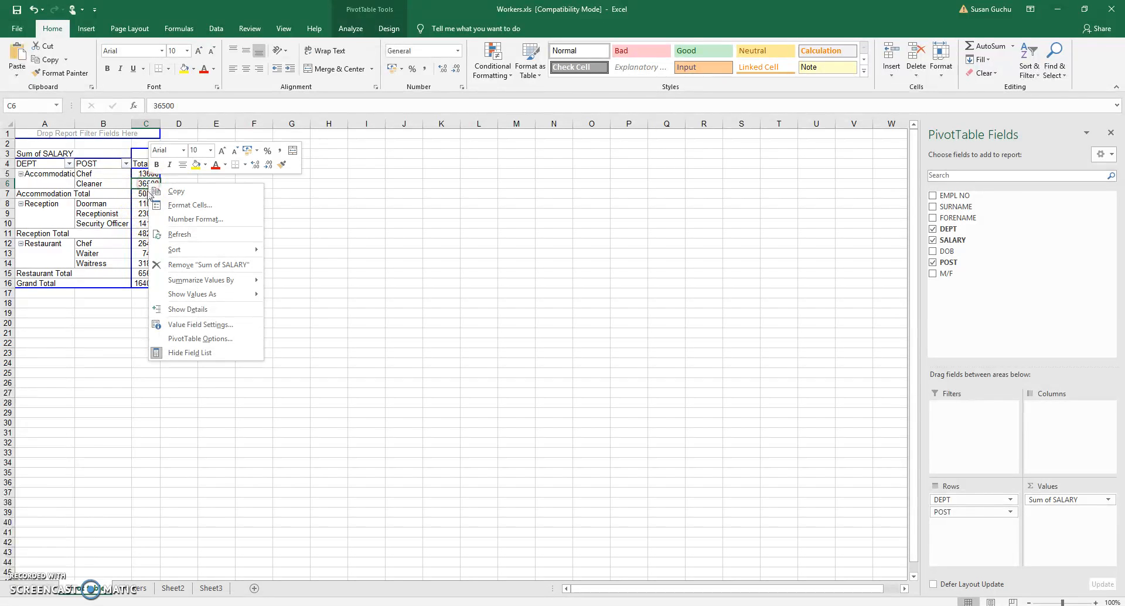
{"action": "left_click", "coordinate": [190, 221]}
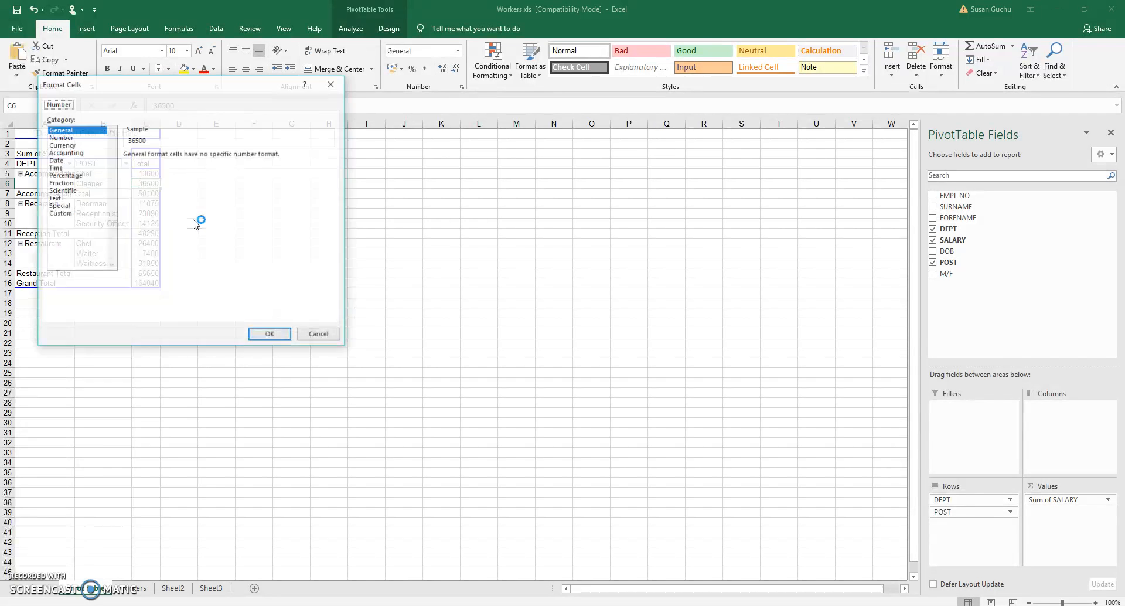
{"action": "left_click", "coordinate": [70, 145]}
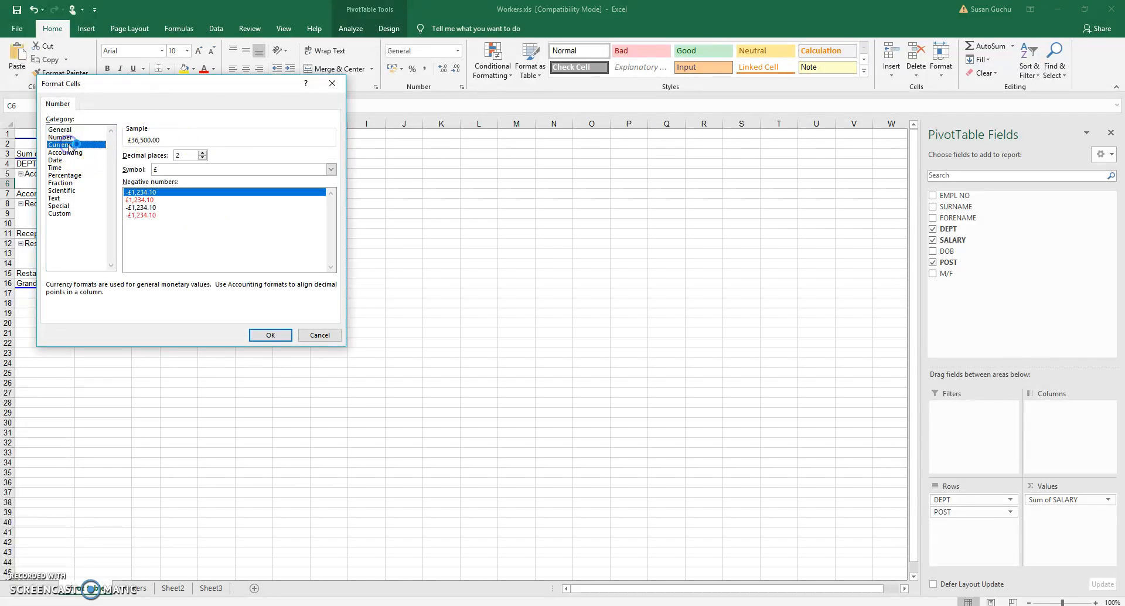
{"action": "left_click", "coordinate": [270, 335]}
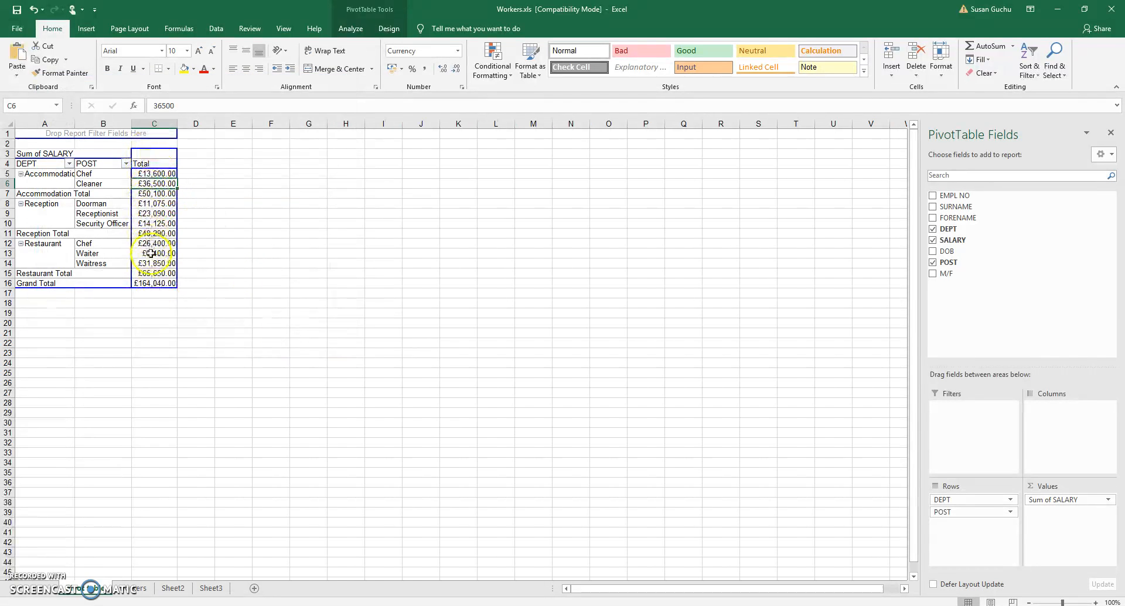
Add the M/F field to the PivotTable's columns to split salaries by gender
{"action": "mouse_move", "coordinate": [157, 280]}
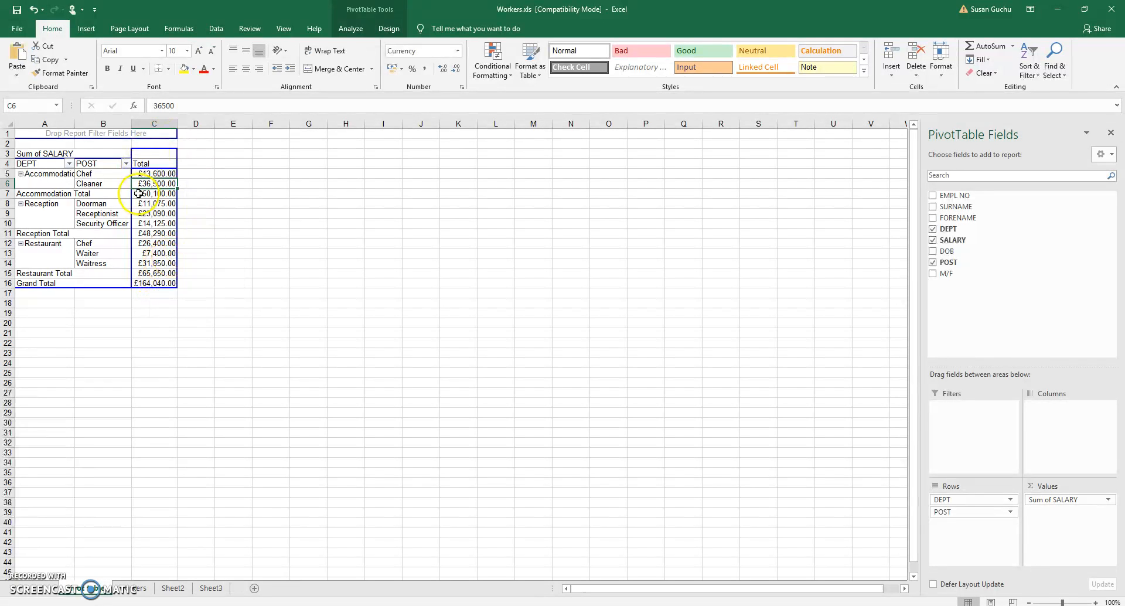
{"action": "mouse_move", "coordinate": [134, 194]}
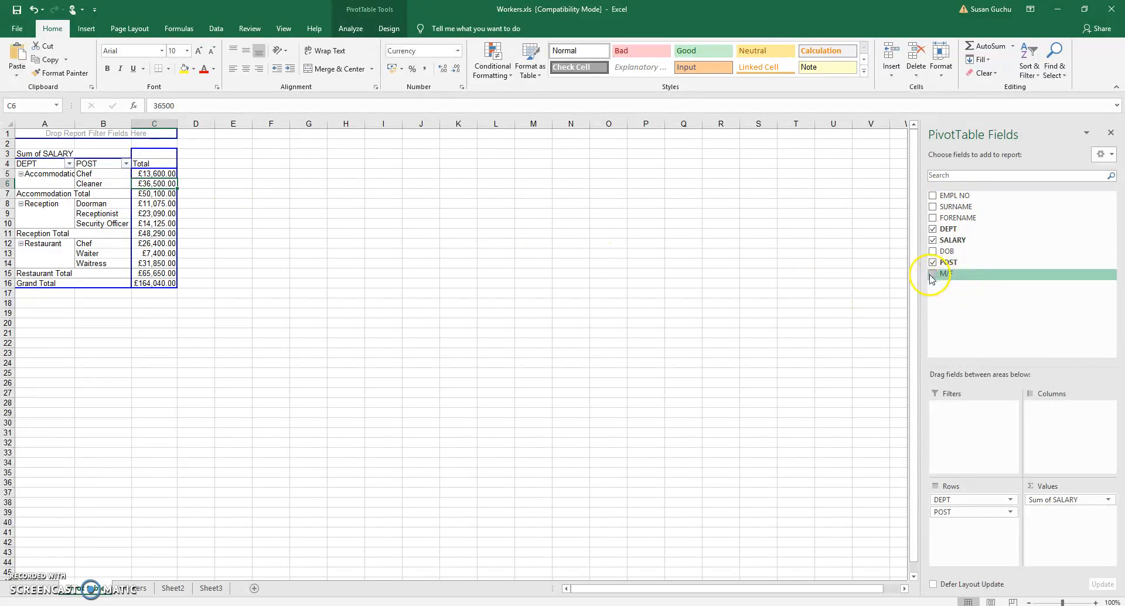
{"action": "left_click_drag", "start_coordinate": [945, 276], "coordinate": [1060, 423]}
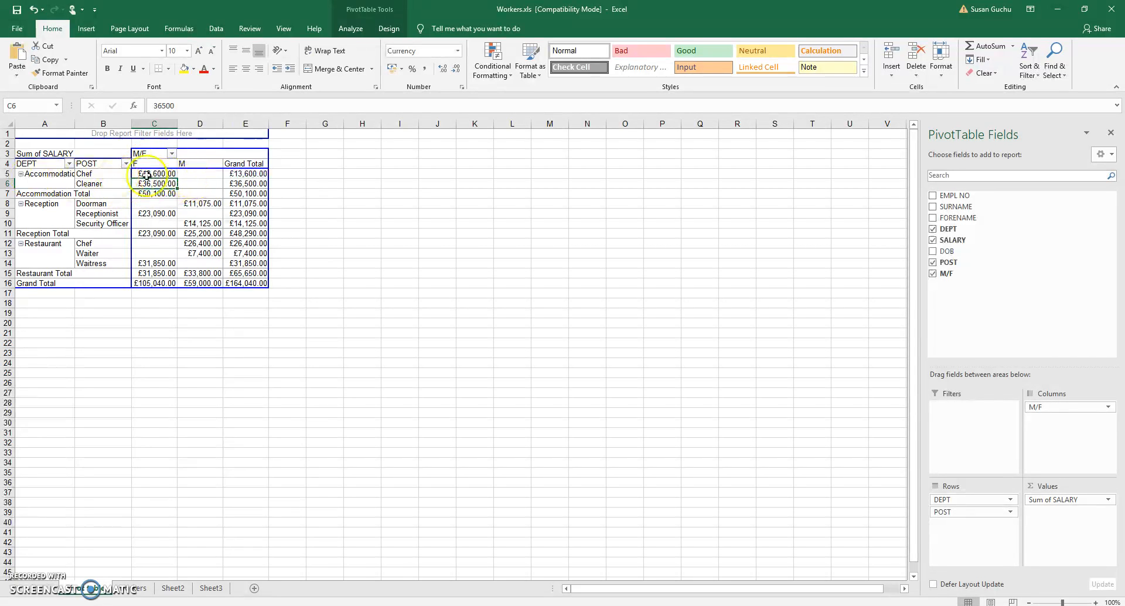
{"action": "mouse_move", "coordinate": [186, 174]}
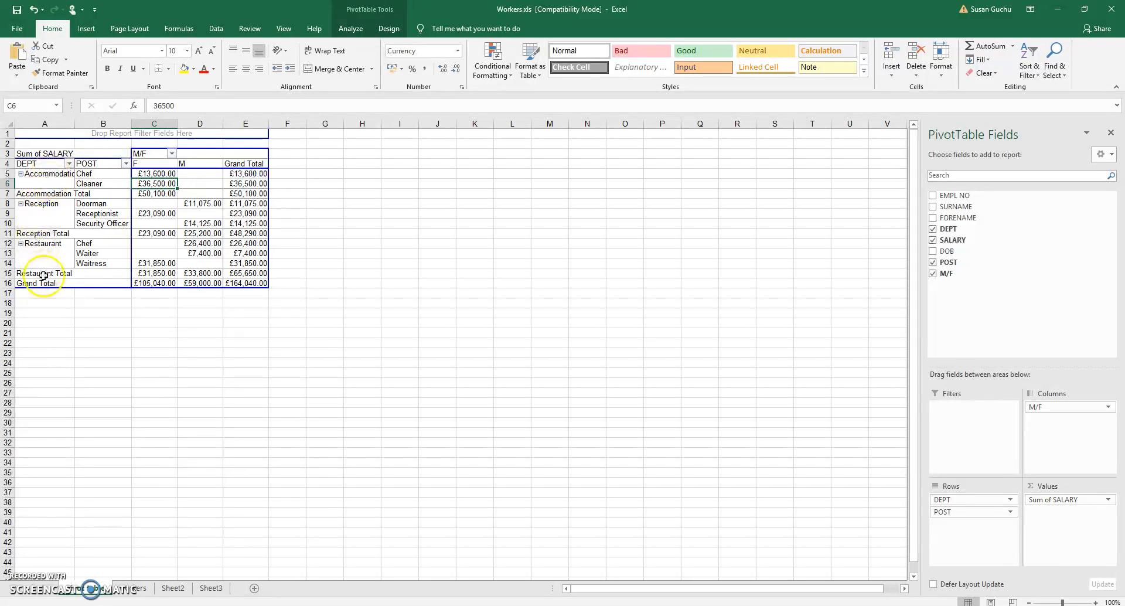
Reorder the row fields so POST comes before DEPT
{"action": "left_click_drag", "start_coordinate": [969, 500], "coordinate": [969, 530]}
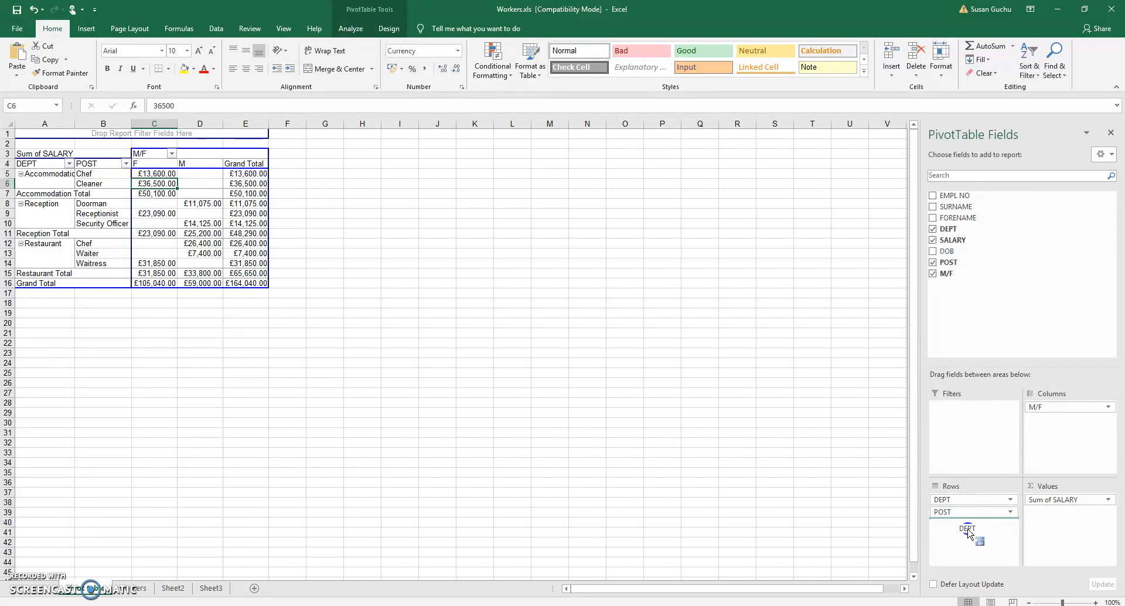
{"action": "left_click", "coordinate": [947, 504]}
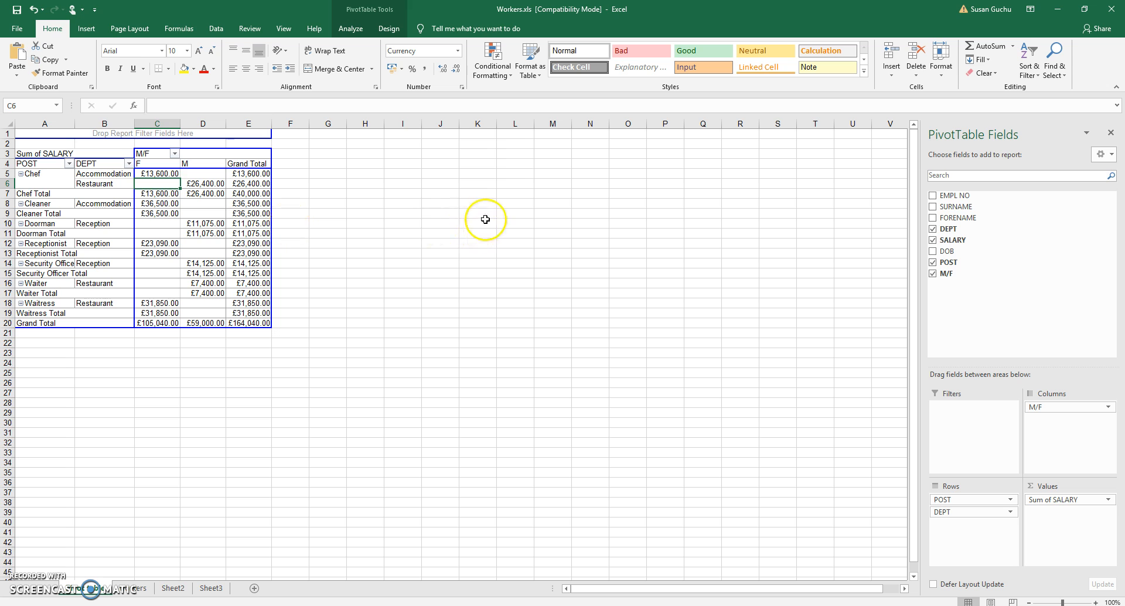
Move POST back below DEPT in the row fields
{"action": "left_click_drag", "start_coordinate": [959, 500], "coordinate": [961, 525]}
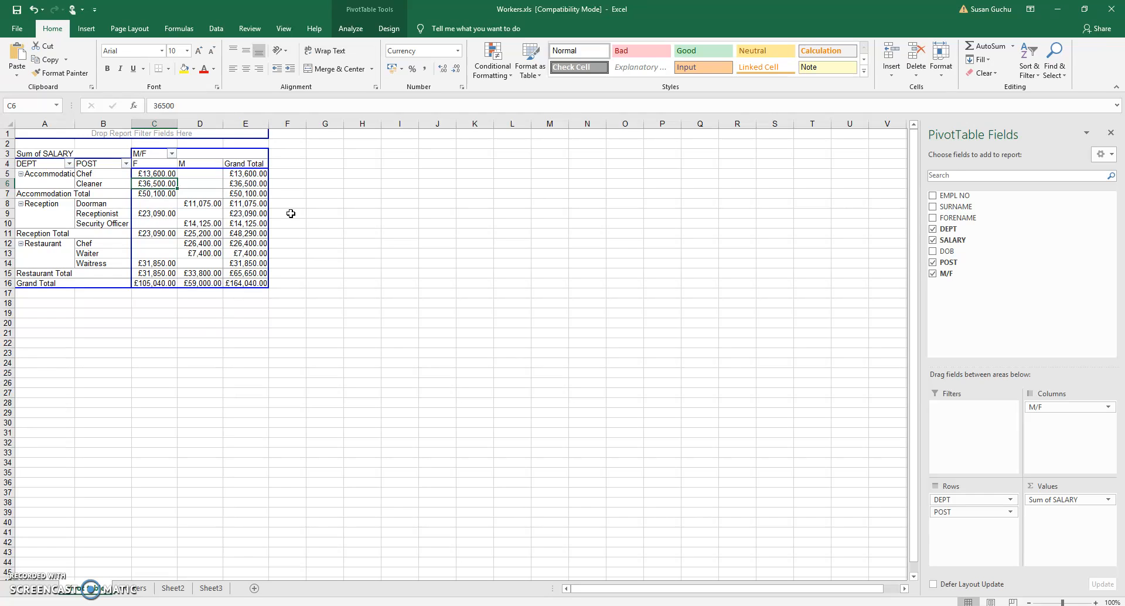
{"action": "left_click", "coordinate": [354, 212]}
{"action": "left_click", "coordinate": [960, 503]}
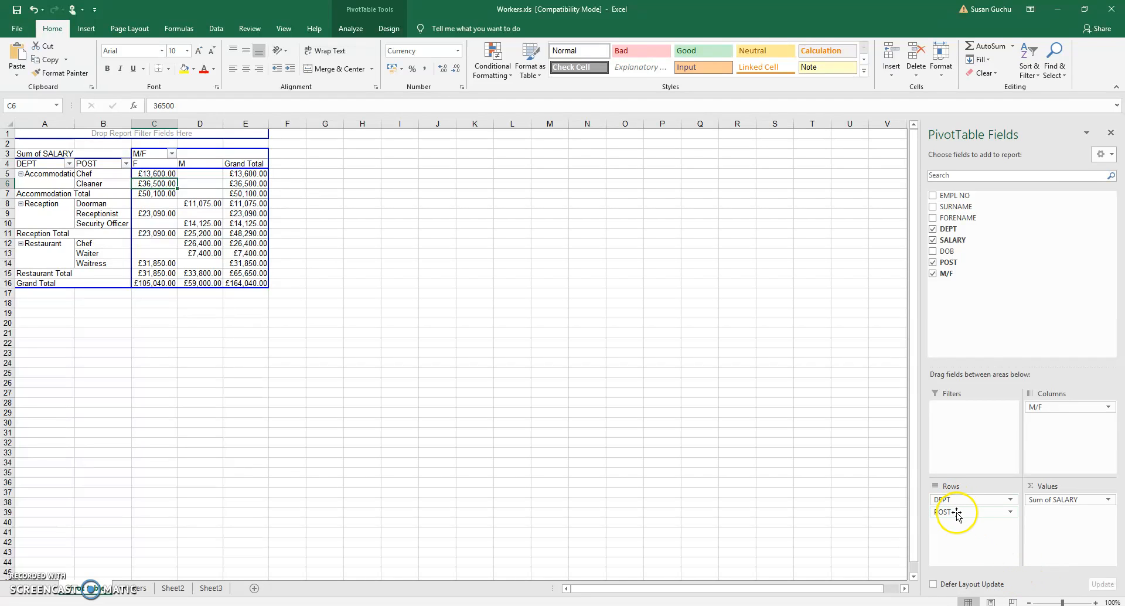